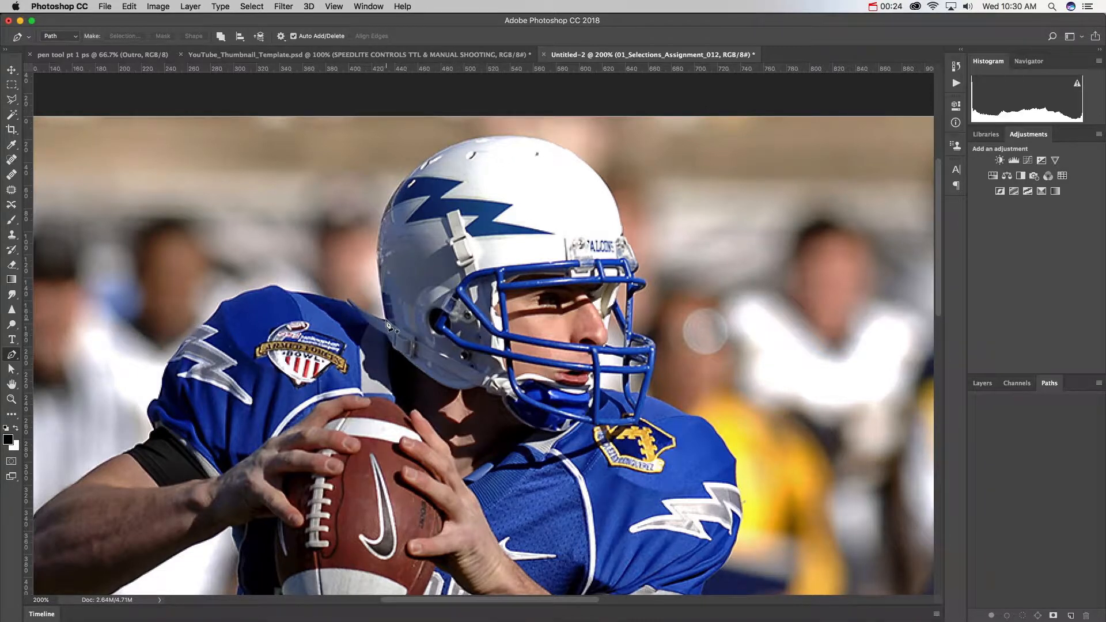
Start a Pen path at the helmet's lower back edge and trace it in curved segments over the dome towards the forehead
click(390, 326)
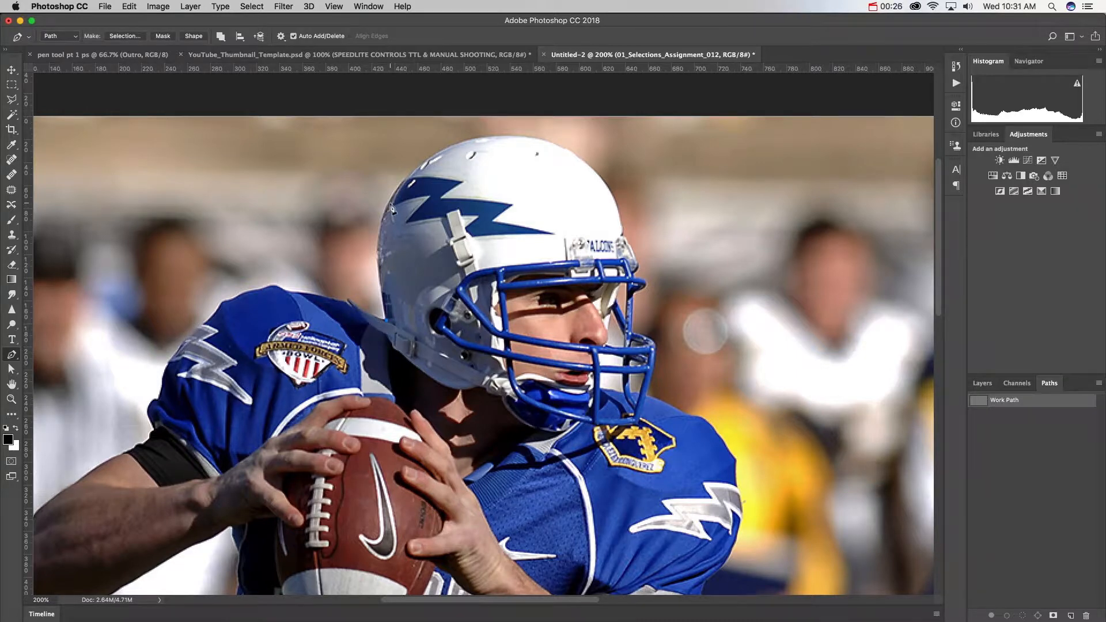
drag(385, 211, 402, 171)
drag(500, 135, 548, 137)
drag(605, 184, 620, 210)
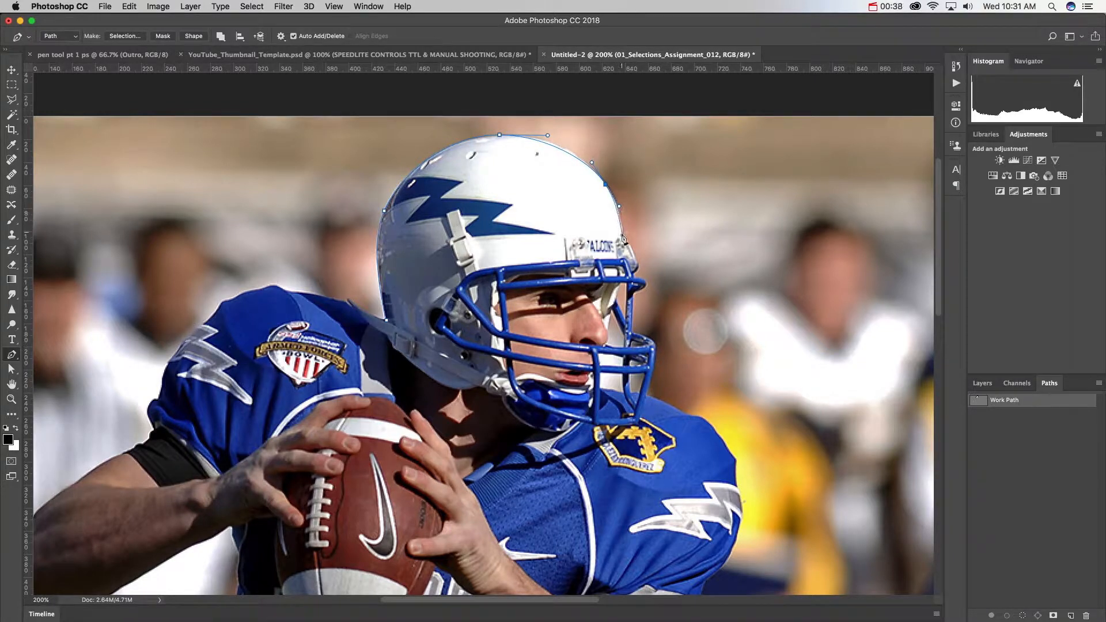
Continue the path down the helmet's front edge and around the outer bars of the upper facemask
drag(622, 234, 621, 245)
mouse_move(621, 239)
mouse_down()
mouse_move(643, 249)
mouse_move(683, 233)
mouse_move(709, 254)
mouse_move(665, 256)
mouse_move(625, 239)
mouse_up()
click(635, 254)
drag(634, 278, 631, 284)
click(646, 280)
click(633, 294)
drag(632, 332, 641, 335)
Carry the path around the lower facemask and along the helmet's bottom edge, closing it at the starting anchor point
alt+click(655, 353)
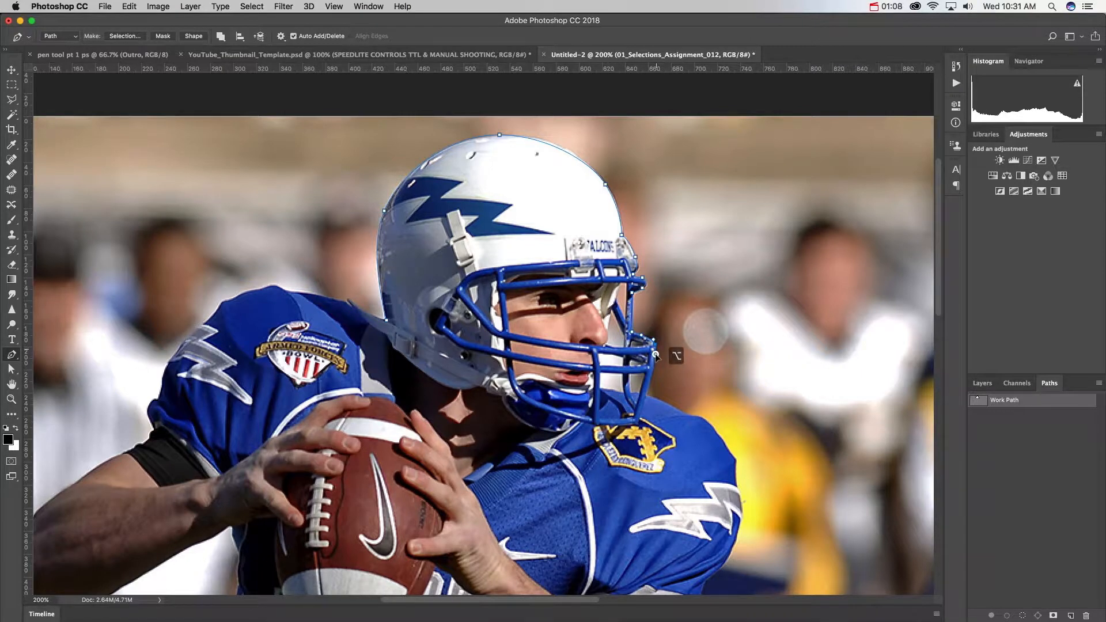
mouse_move(656, 354)
mouse_down()
mouse_move(680, 331)
mouse_move(681, 366)
mouse_move(655, 353)
mouse_up()
click(466, 390)
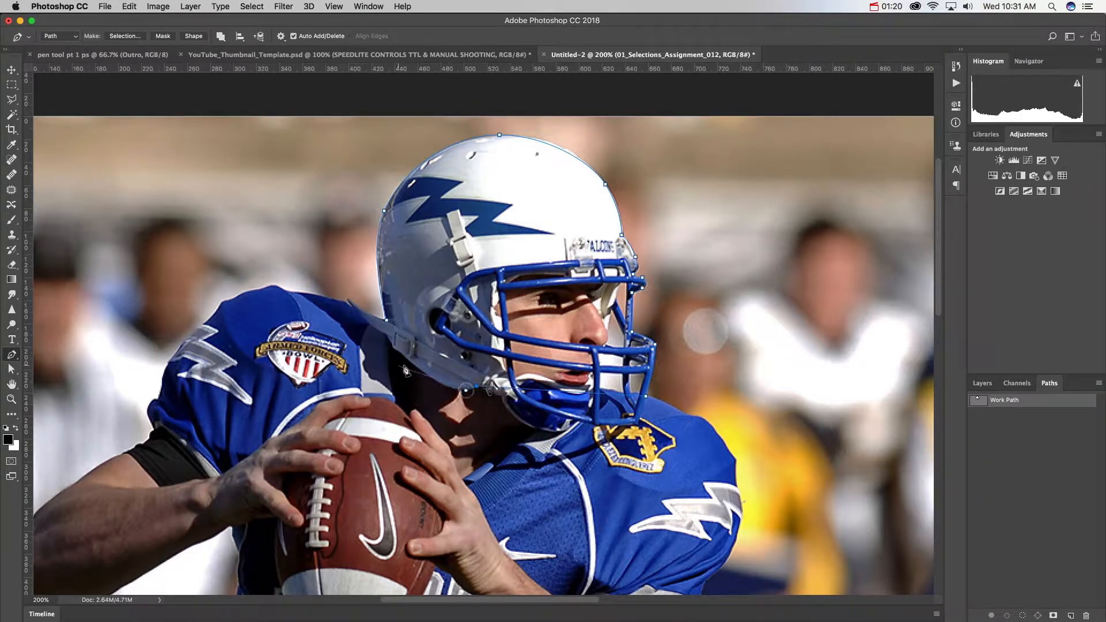
click(427, 375)
click(390, 345)
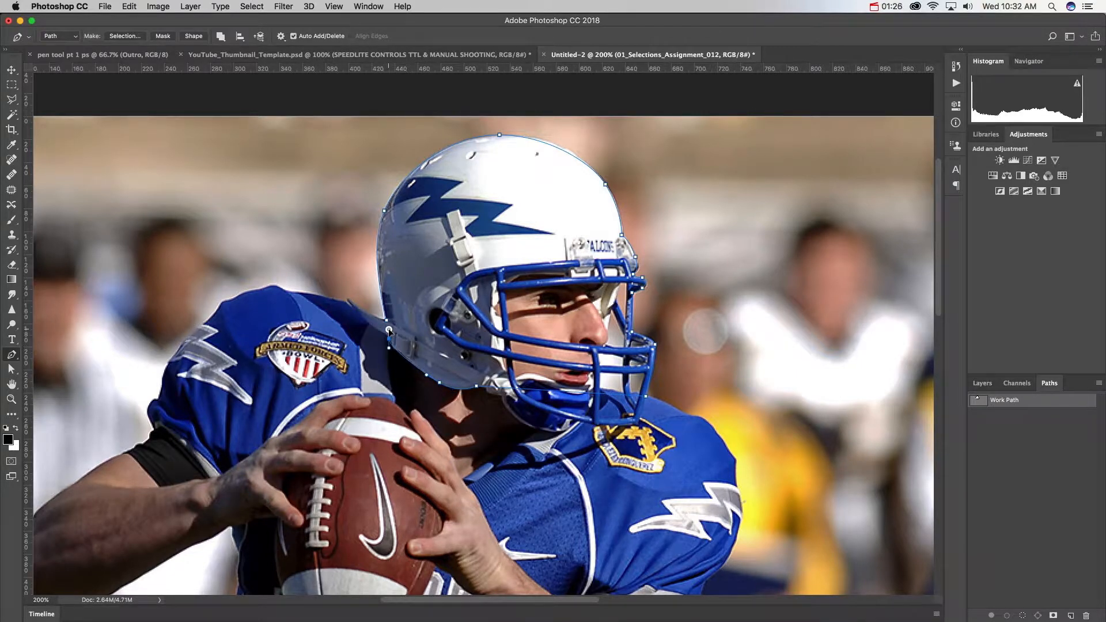
click(386, 320)
Use the Direct Selection tool to lengthen and slightly raise the forward curve handle of the helmet's topmost anchor point
click(12, 369)
click(62, 379)
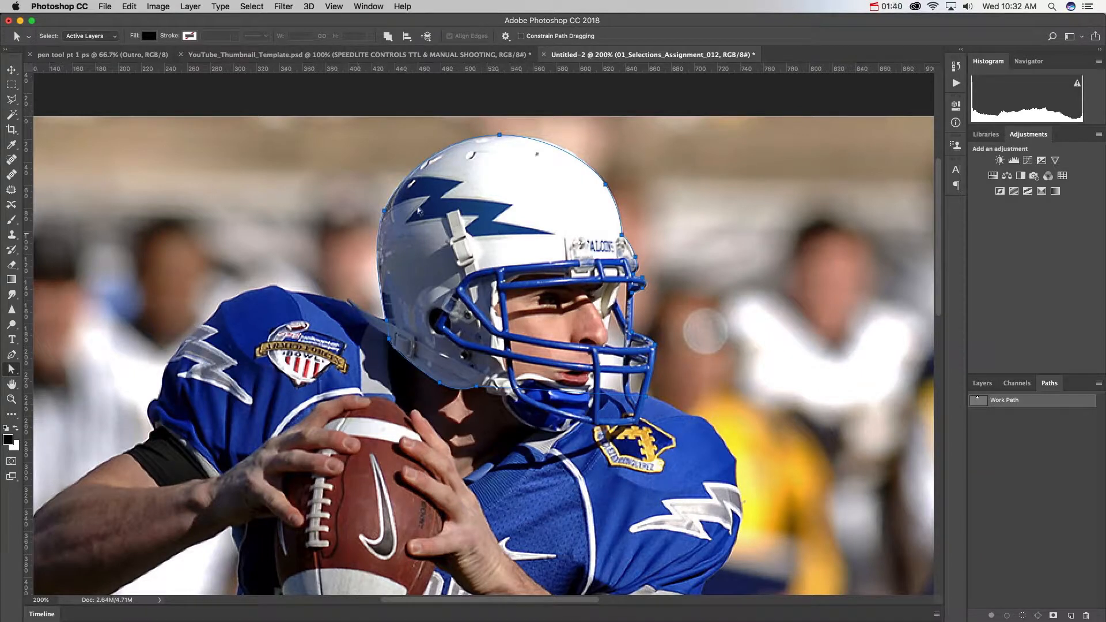
click(500, 135)
mouse_move(548, 137)
mouse_down()
mouse_move(556, 135)
mouse_move(515, 149)
mouse_move(563, 136)
mouse_up()
drag(564, 136, 557, 132)
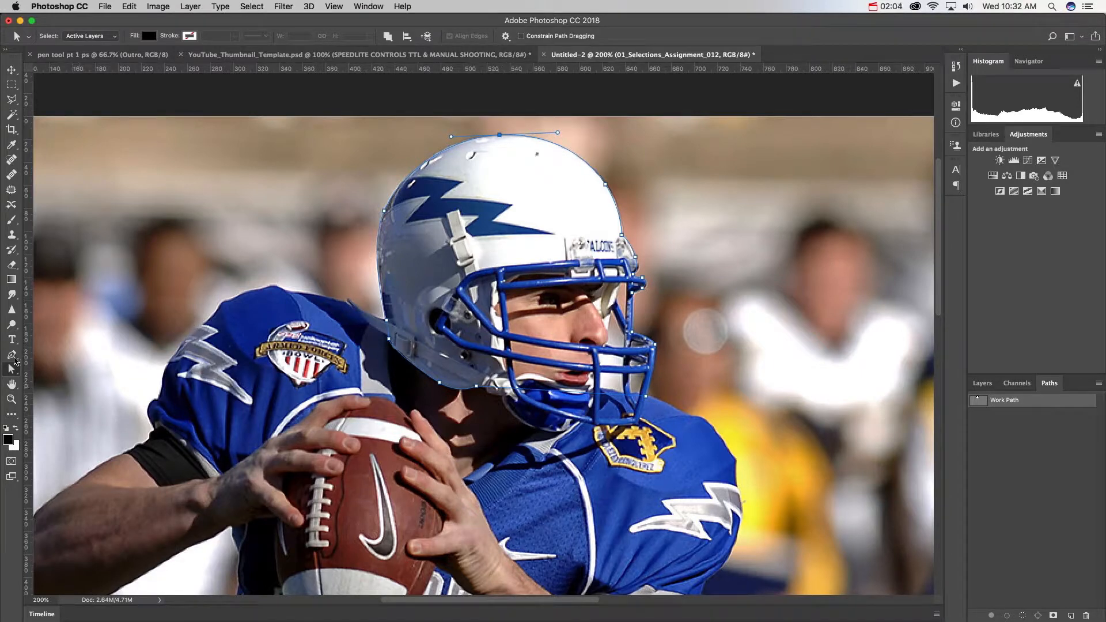
Return to the Pen tool and fine-tune the forward handle of the helmet's topmost anchor point
click(11, 355)
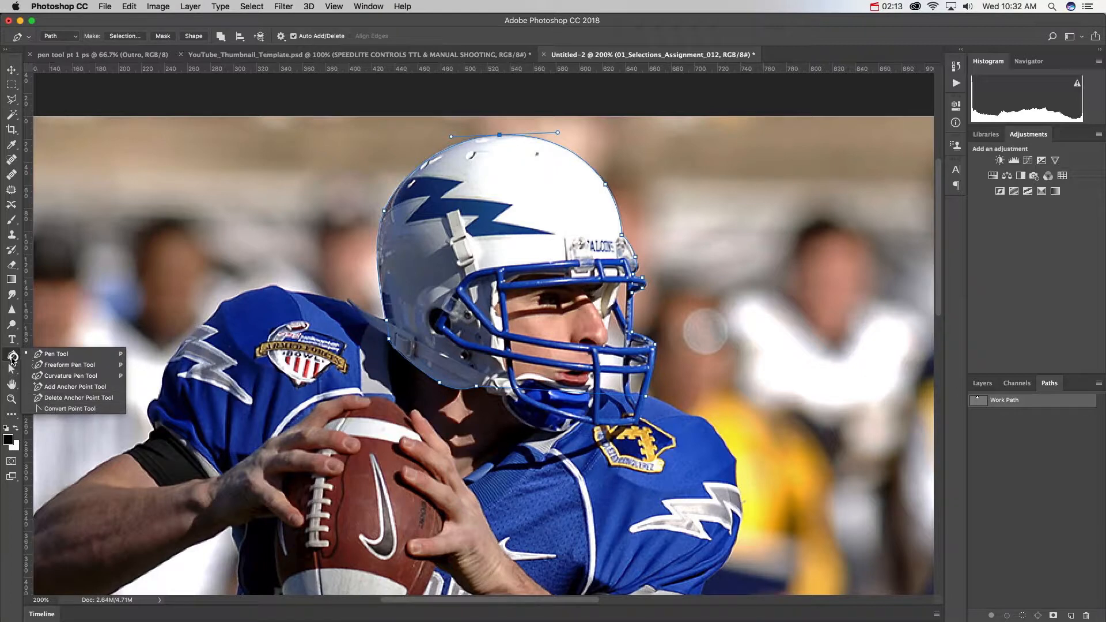
click(13, 357)
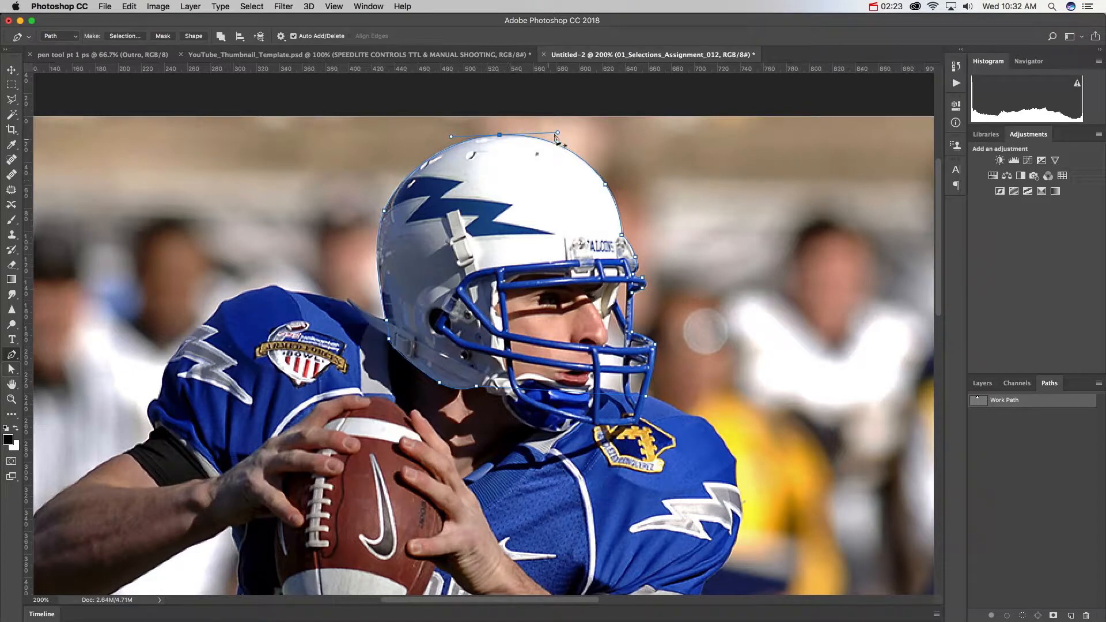
mouse_move(558, 133)
mouse_down()
mouse_move(504, 198)
mouse_move(519, 136)
mouse_move(558, 135)
mouse_up()
mouse_move(559, 135)
mouse_down()
mouse_move(575, 136)
mouse_move(556, 133)
mouse_up()
mouse_move(557, 132)
mouse_down()
mouse_move(535, 134)
mouse_move(554, 134)
mouse_up()
Draw a closed six-corner path with straight segments over the blurred background in front of the helmet and remove it
click(685, 175)
shift+click(806, 175)
drag(805, 252, 746, 258)
shift+click(746, 256)
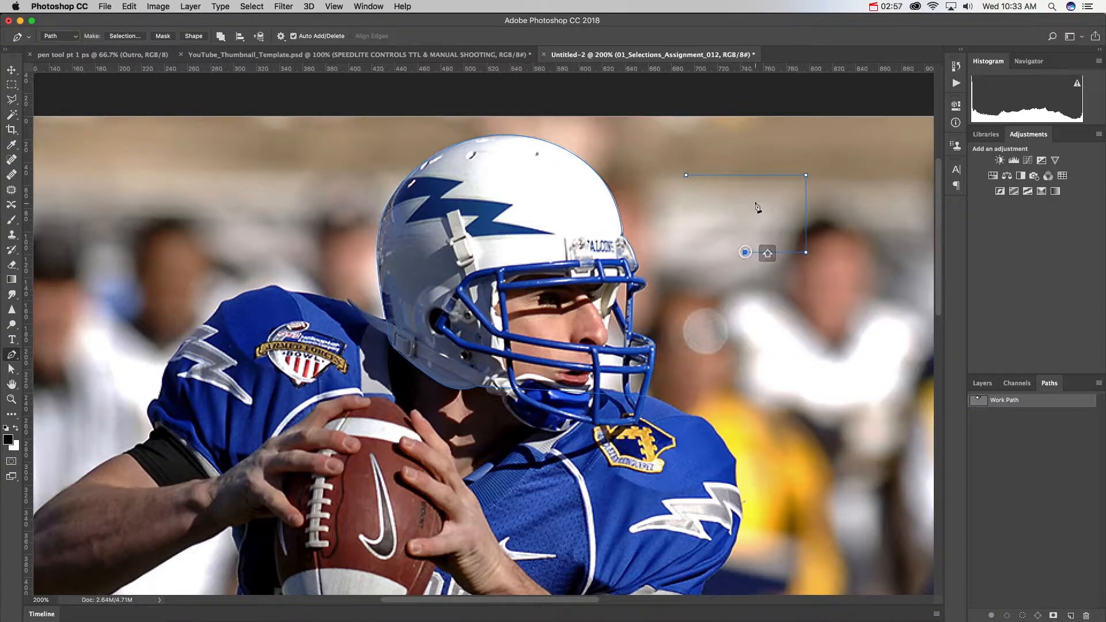
shift+click(789, 208)
shift+click(713, 208)
click(685, 174)
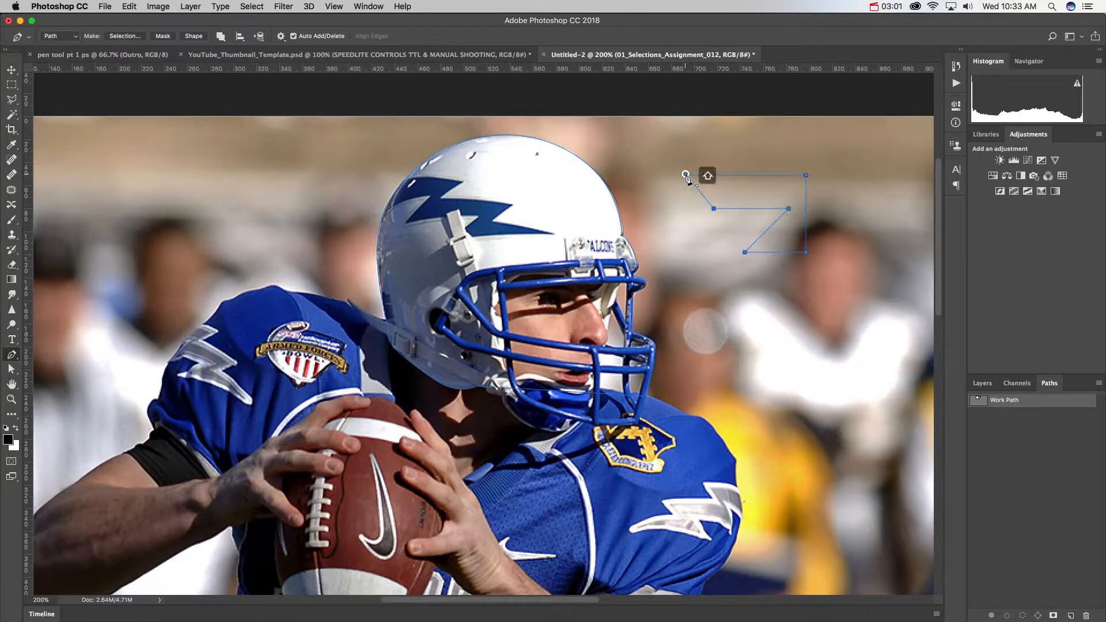
key(Return)
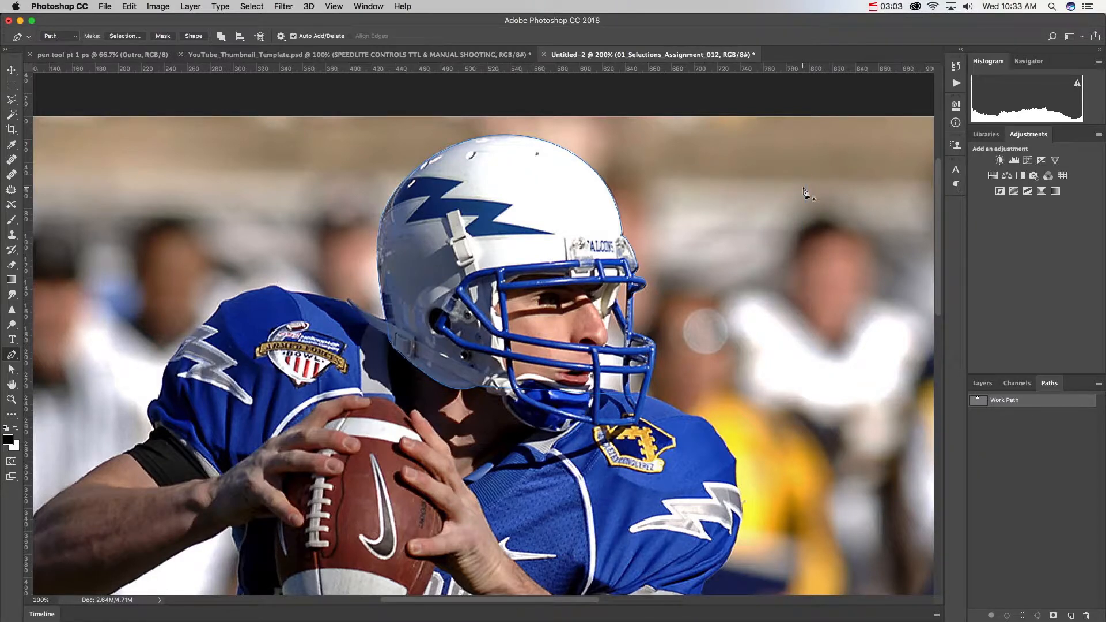
Add an anchor point to the helmet path's front dome curve, pull it inward, reshape its handle and delete the point
super+click(601, 177)
super+click(500, 135)
mouse_move(499, 138)
mouse_down()
mouse_move(508, 167)
mouse_move(502, 137)
mouse_up()
click(562, 149)
drag(558, 154, 545, 171)
mouse_move(568, 178)
mouse_down()
mouse_move(578, 149)
mouse_move(576, 163)
mouse_up()
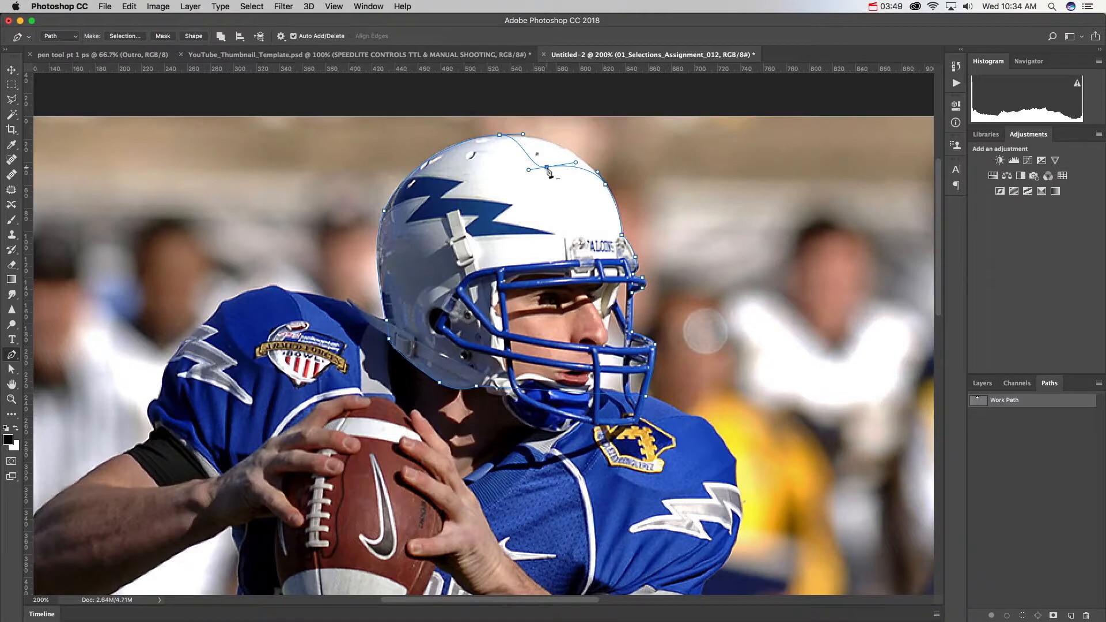
click(548, 171)
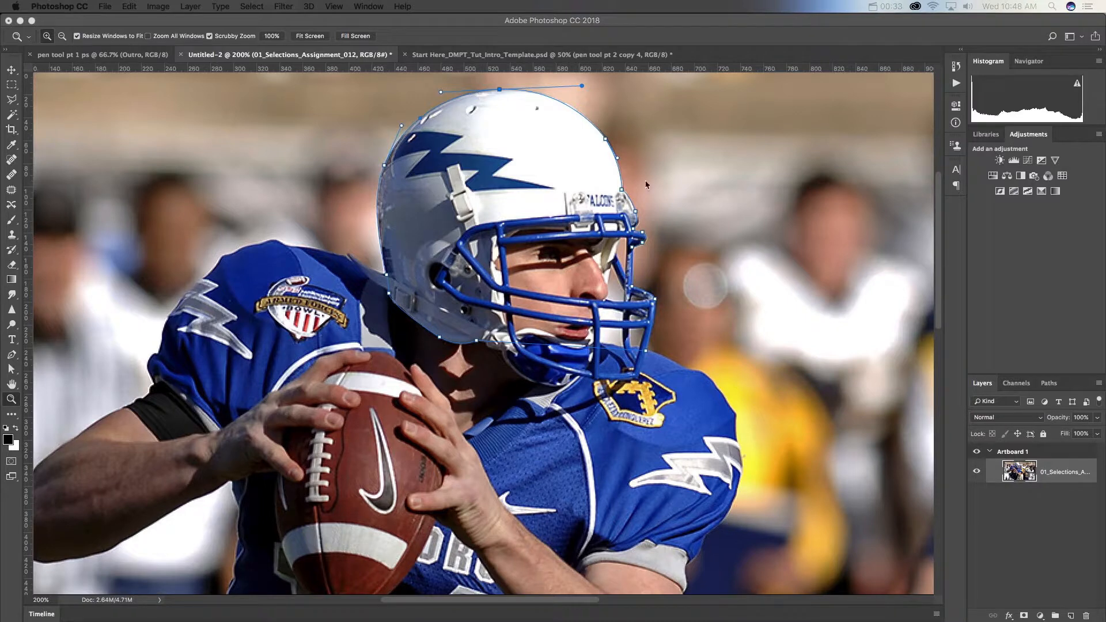
Load the helmet's Work Path as a selection and return to the active path
click(1050, 384)
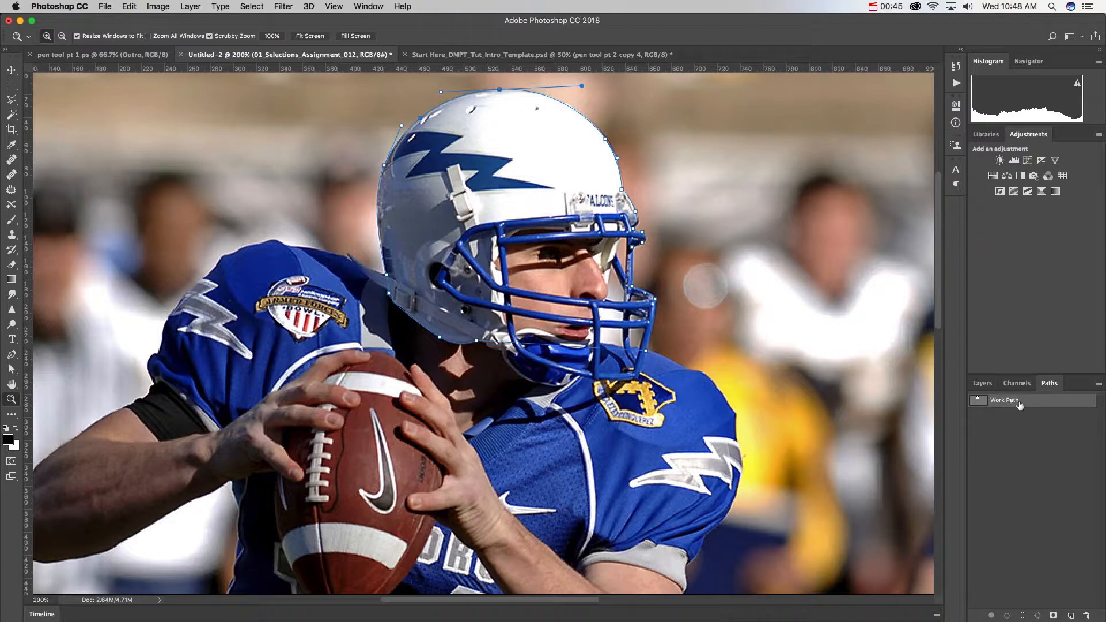
click(1024, 616)
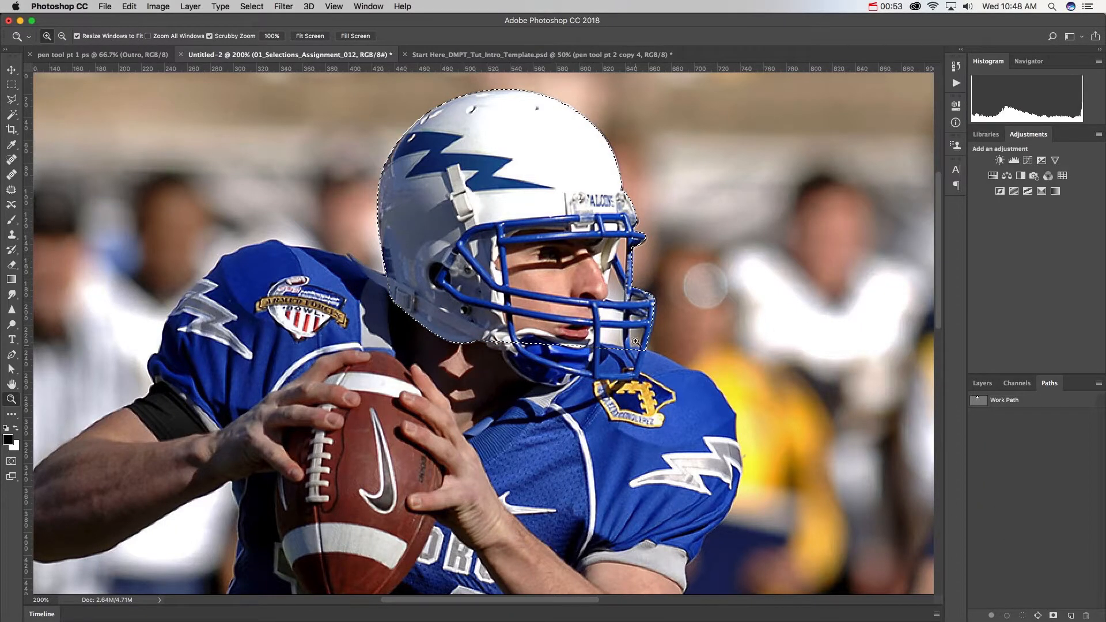
click(252, 7)
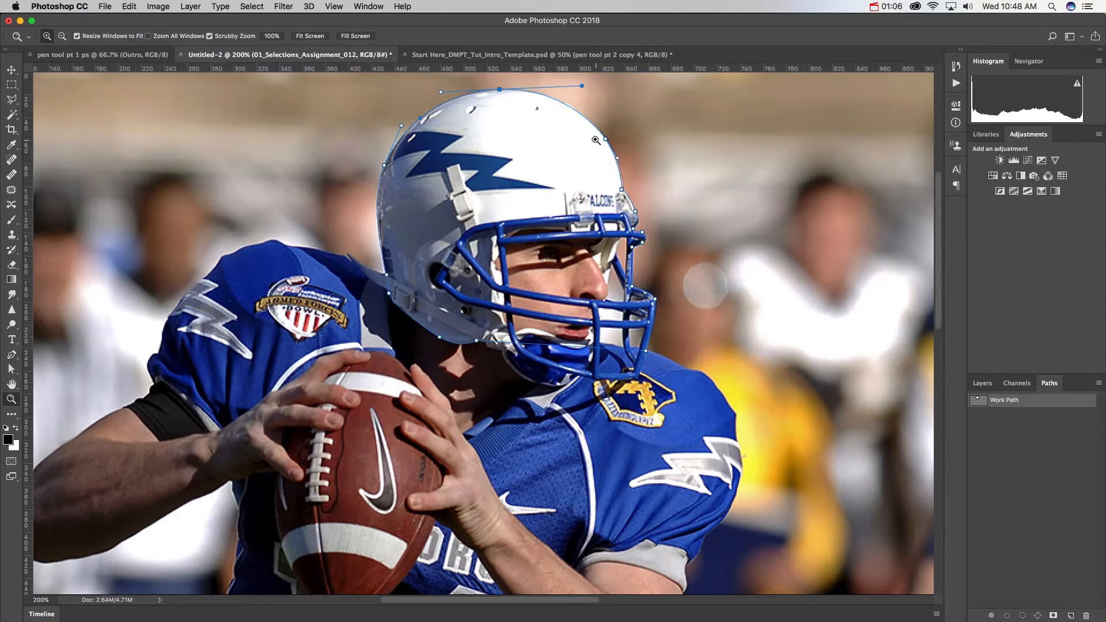
Make a new anti-aliased selection from the helmet path with a feather radius of 0.1 pixels
key(p)
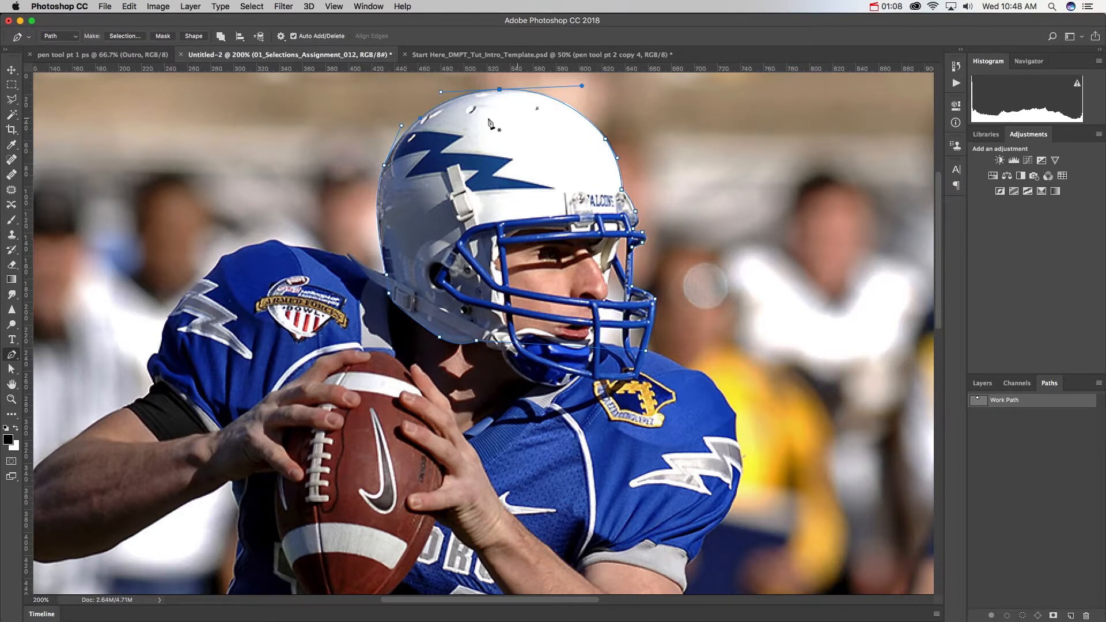
right_click(535, 91)
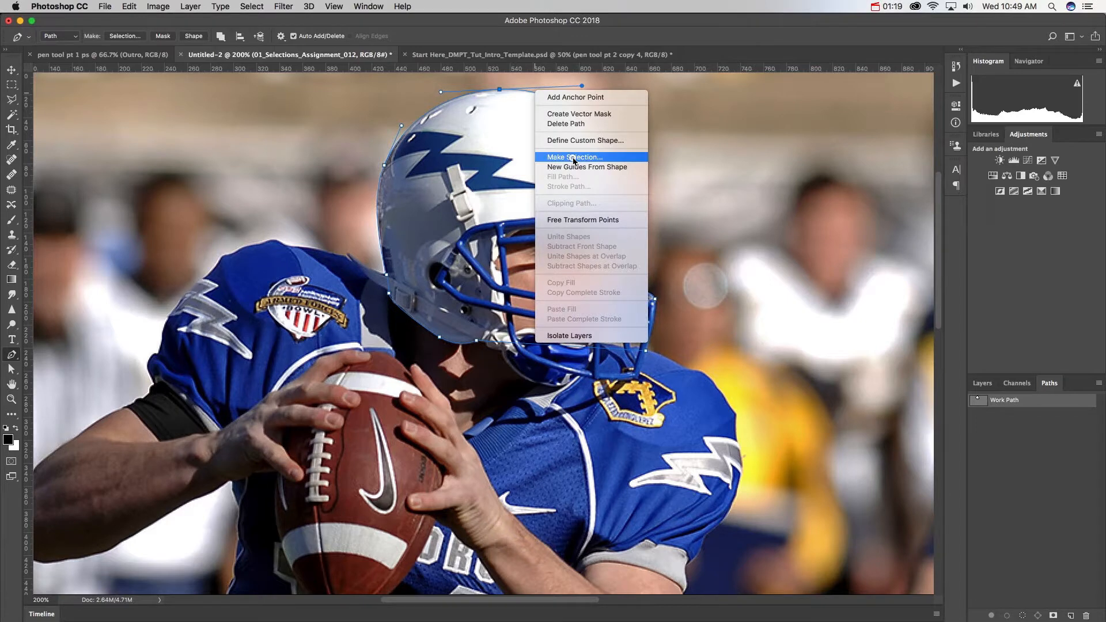
click(574, 157)
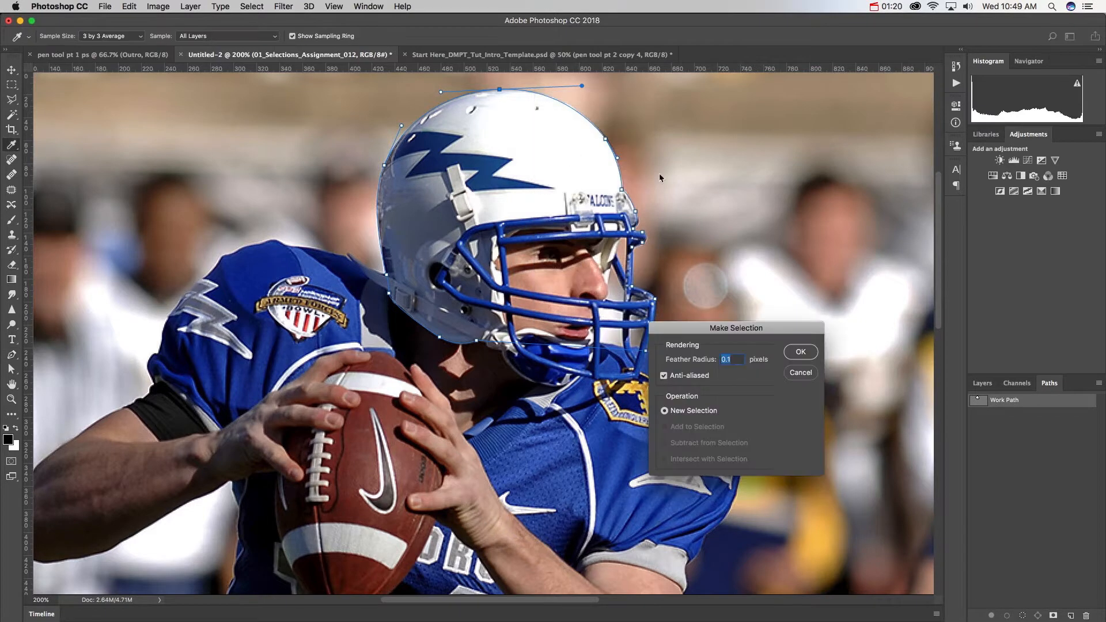
click(797, 353)
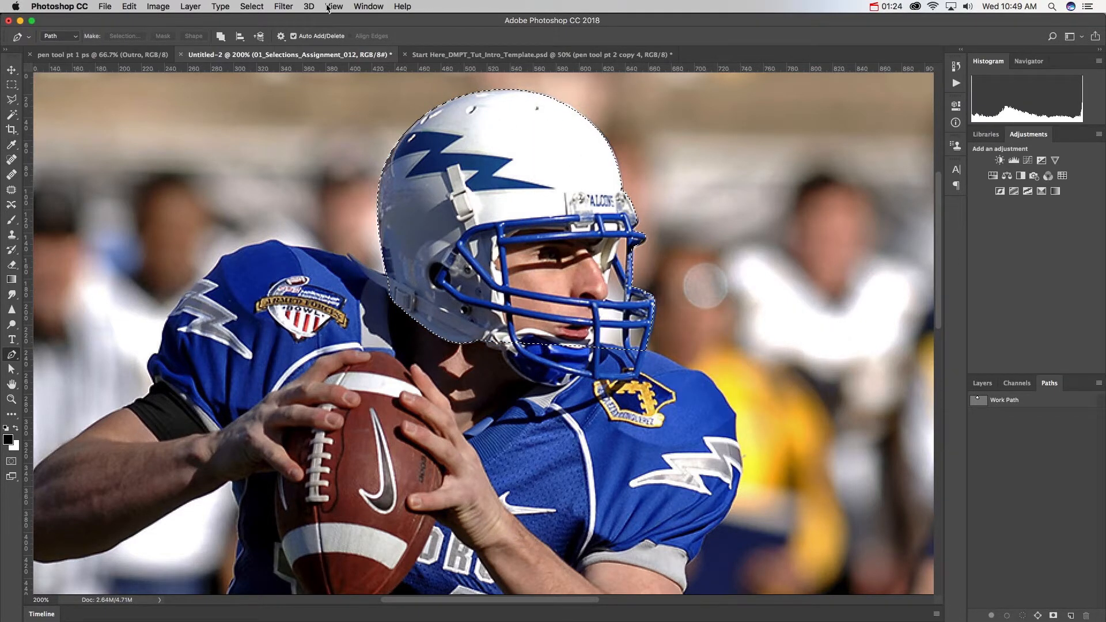
click(251, 7)
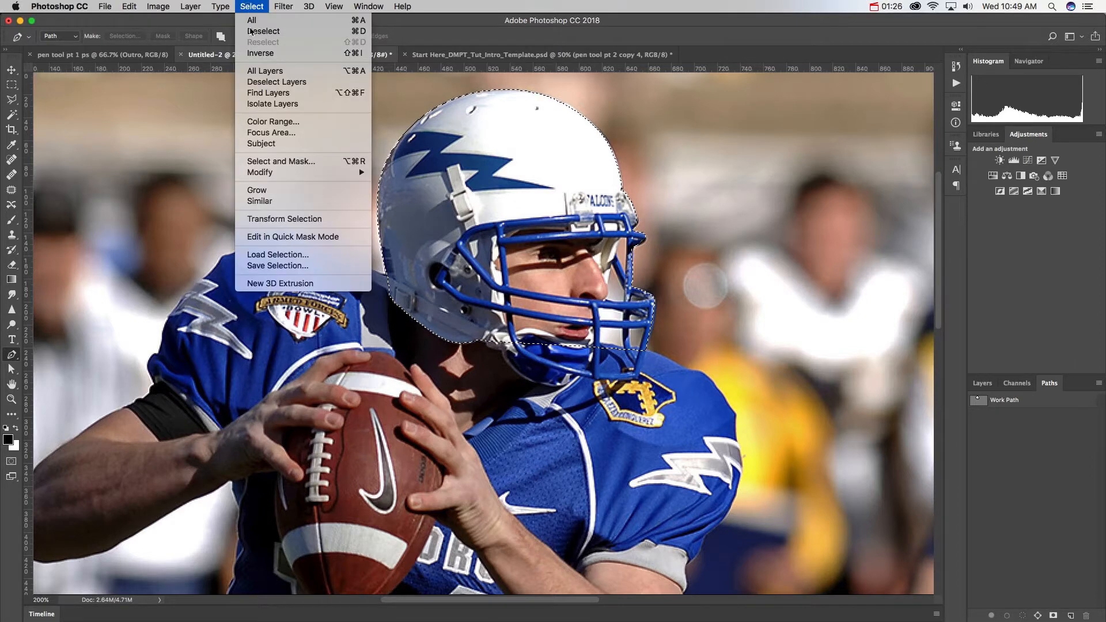
click(257, 10)
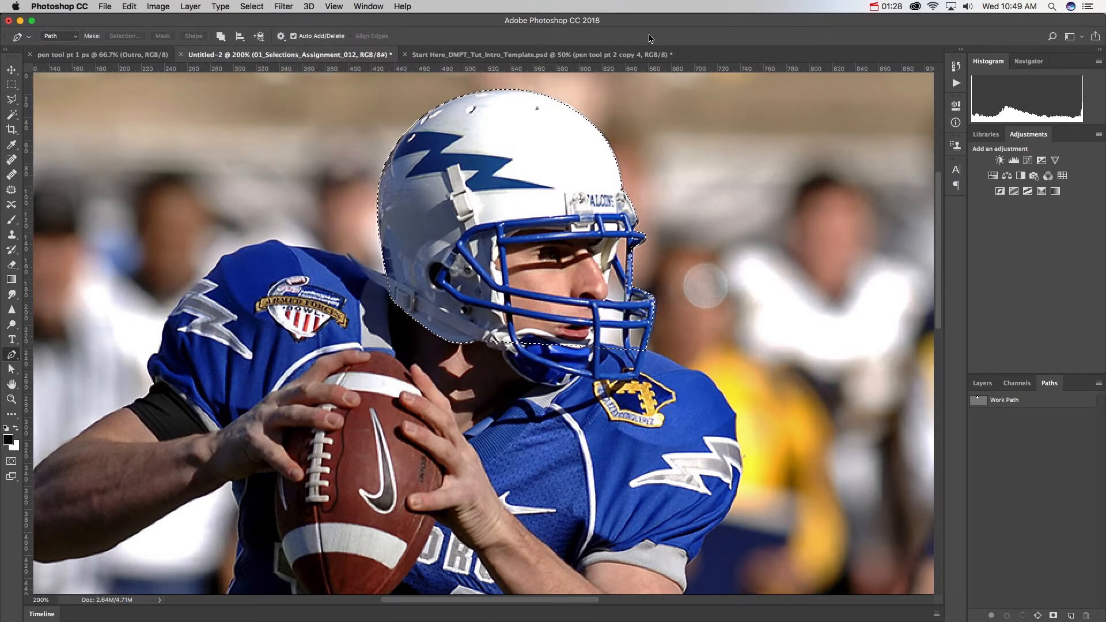